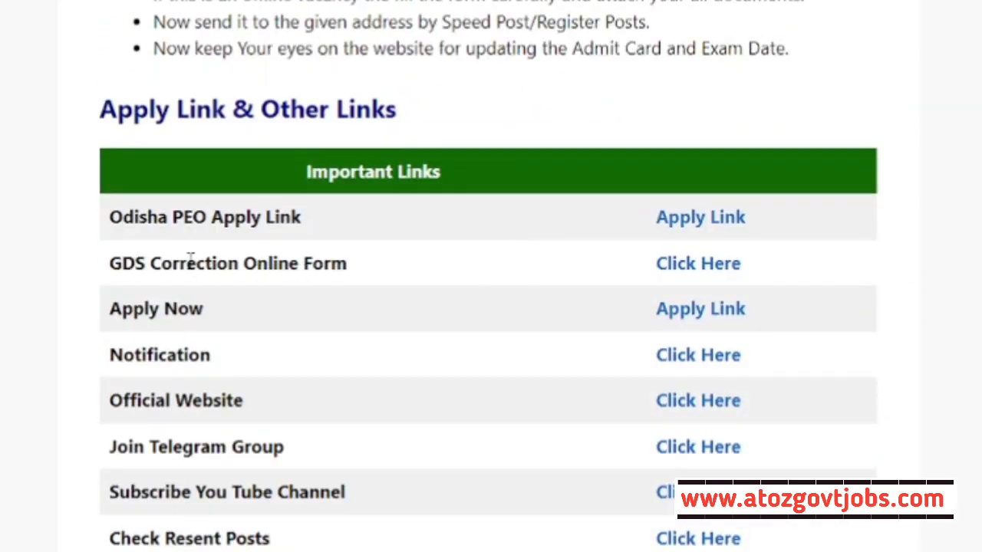
- On the GDS correction form, submit the candidate's registration number and acknowledge the OTP-sent alert
{"action": "left_click", "coordinate": [700, 264]}
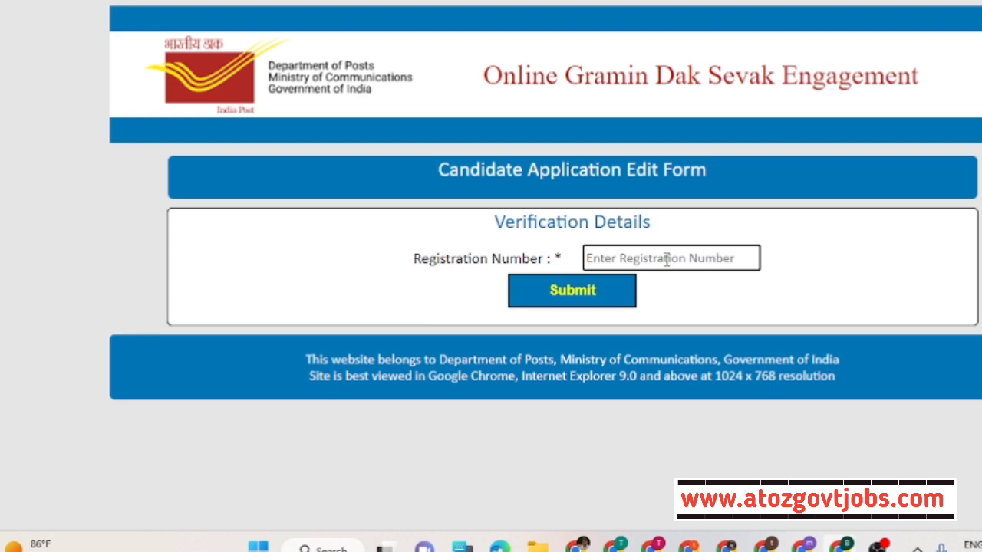
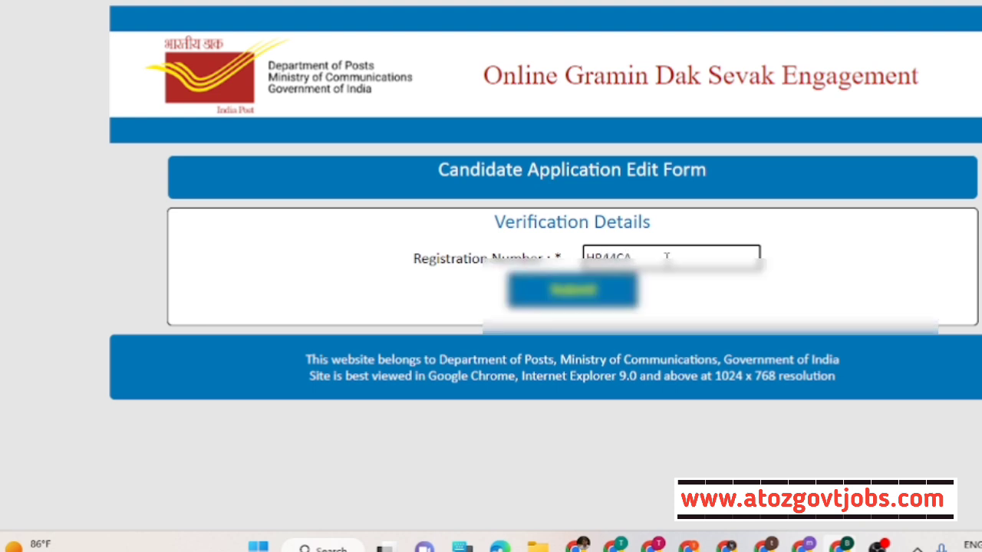
{"action": "left_click", "coordinate": [587, 291]}
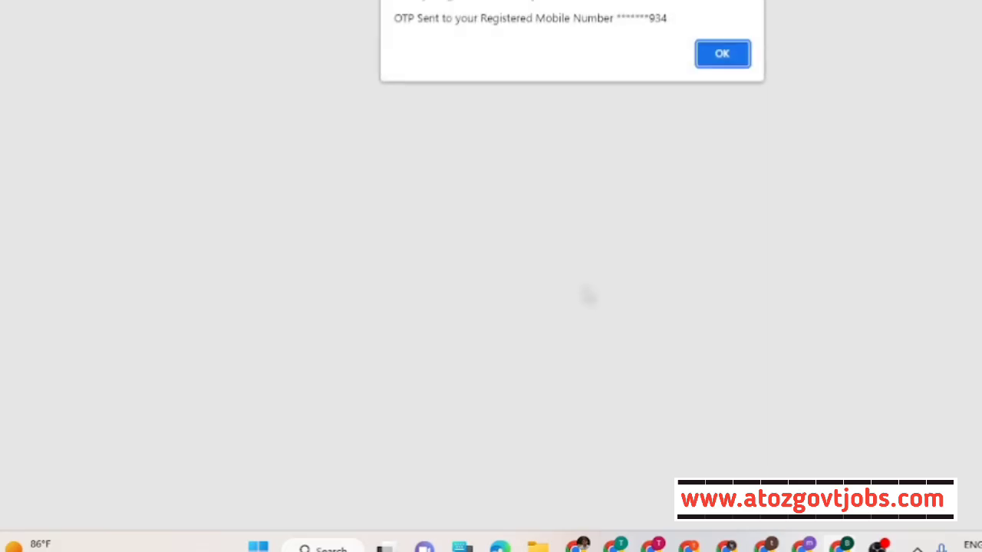
{"action": "left_click", "coordinate": [738, 55]}
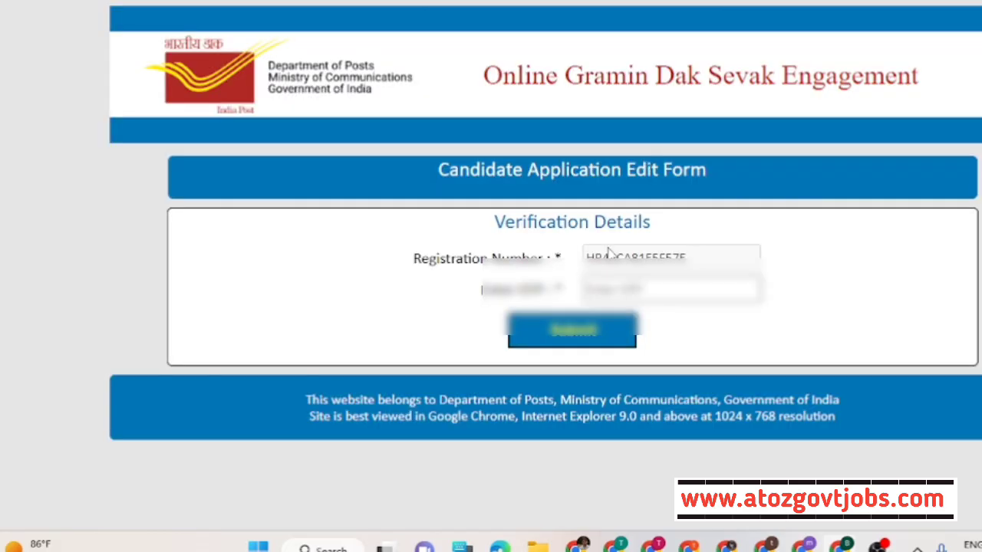
- Enter the received OTP in the verification field and submit it
{"action": "left_click", "coordinate": [655, 286]}
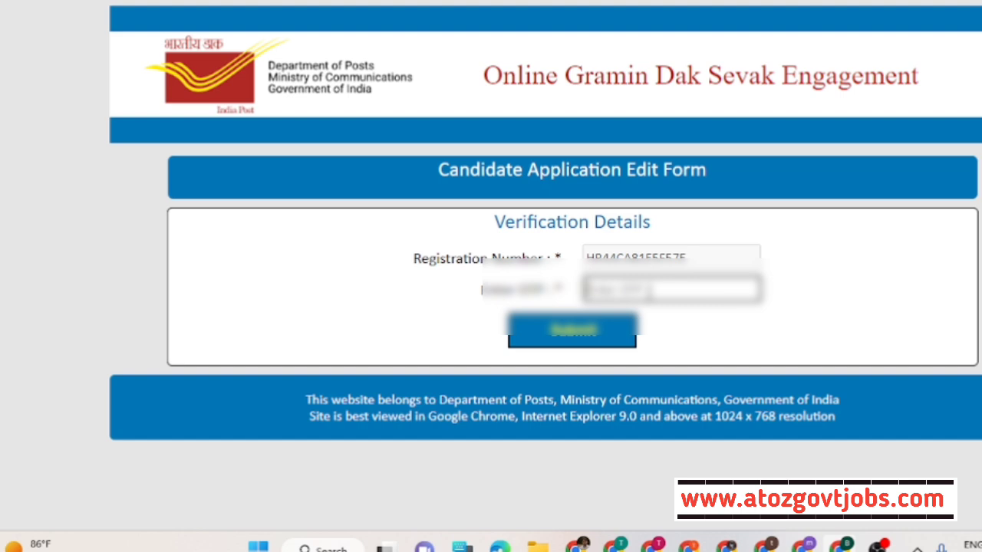
{"action": "left_click", "coordinate": [650, 290]}
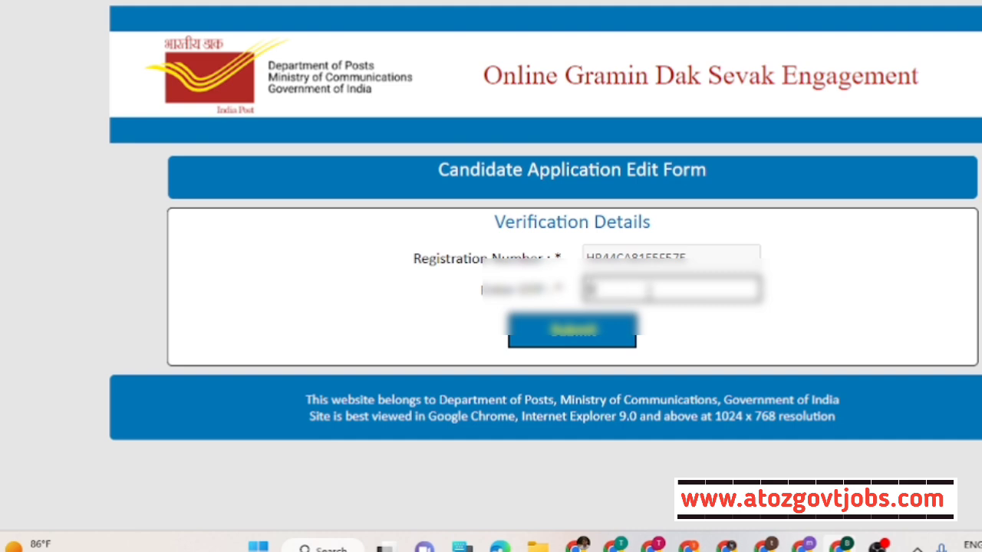
{"action": "type", "text": "1"}
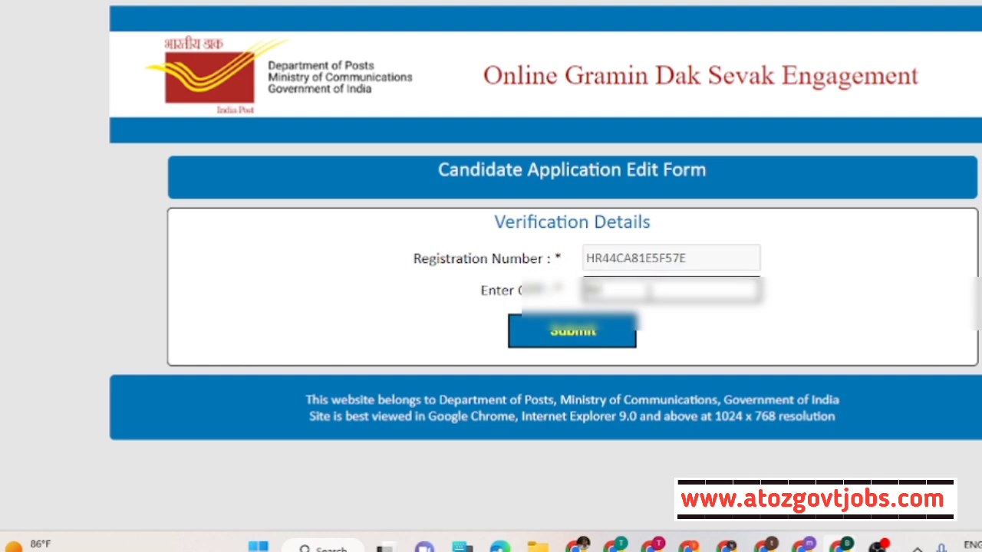
{"action": "type", "text": "1111"}
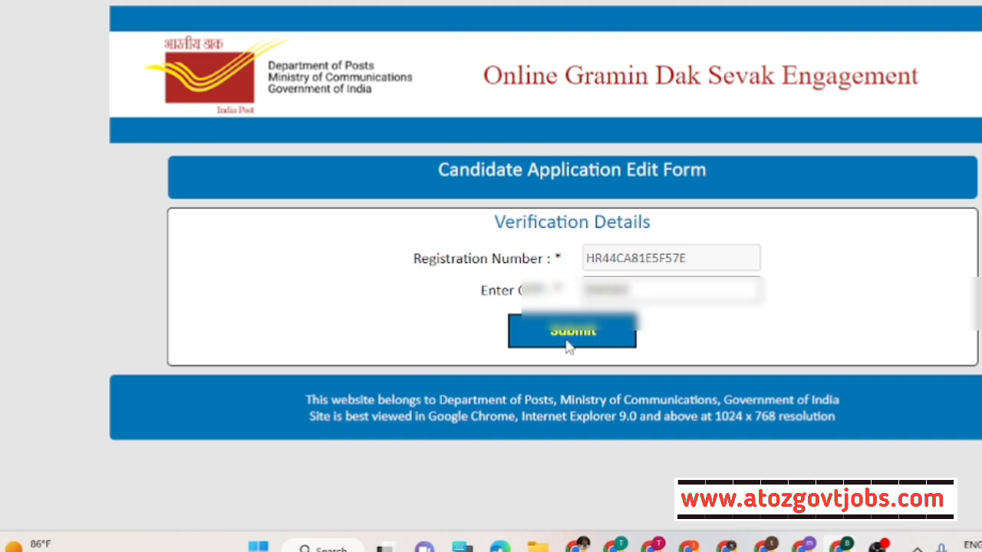
{"action": "left_click", "coordinate": [568, 338]}
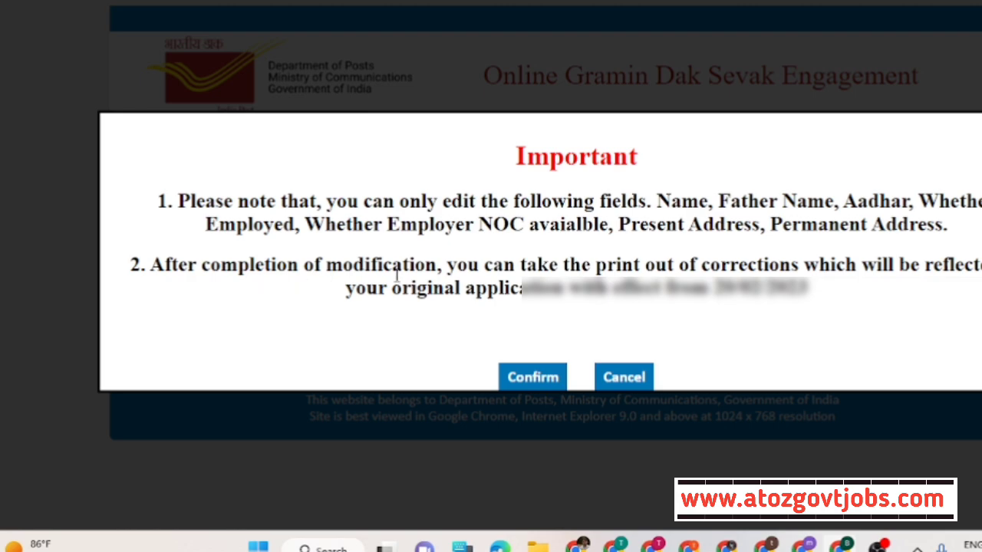
- Accept the Important editing notice and look through the registration form
{"action": "left_click", "coordinate": [529, 381]}
{"action": "scroll", "coordinate": [533, 244], "scroll_direction": "down", "scroll_amount": 10}
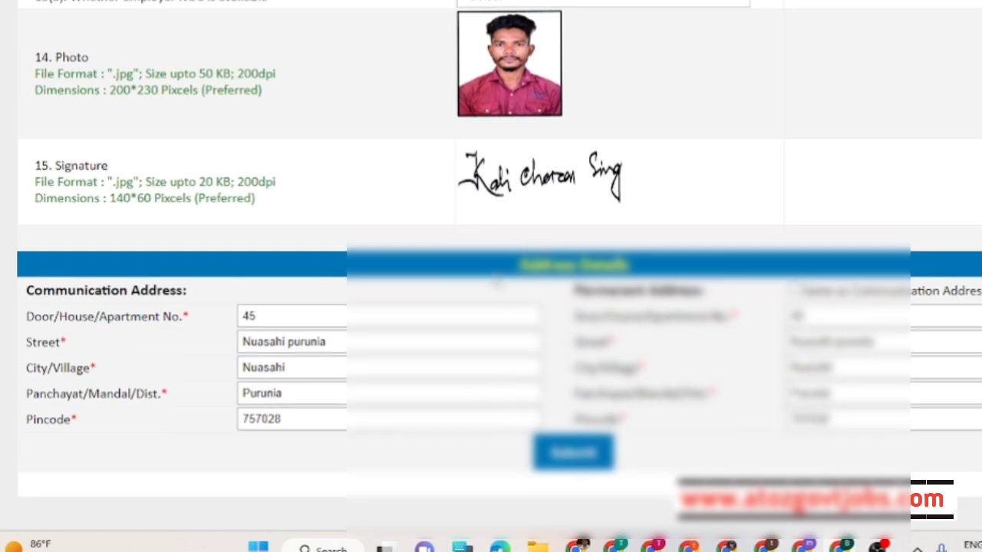
{"action": "scroll", "coordinate": [491, 283], "scroll_direction": "up", "scroll_amount": 15}
{"action": "scroll", "coordinate": [355, 255], "scroll_direction": "up", "scroll_amount": 2}
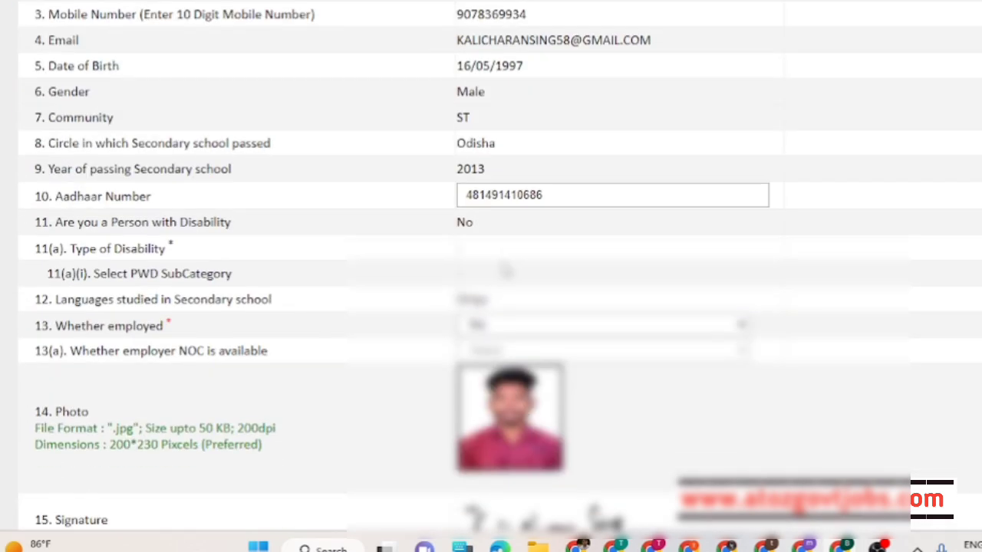
{"action": "scroll", "coordinate": [506, 270], "scroll_direction": "down", "scroll_amount": 4}
{"action": "scroll", "coordinate": [507, 270], "scroll_direction": "up", "scroll_amount": 9}
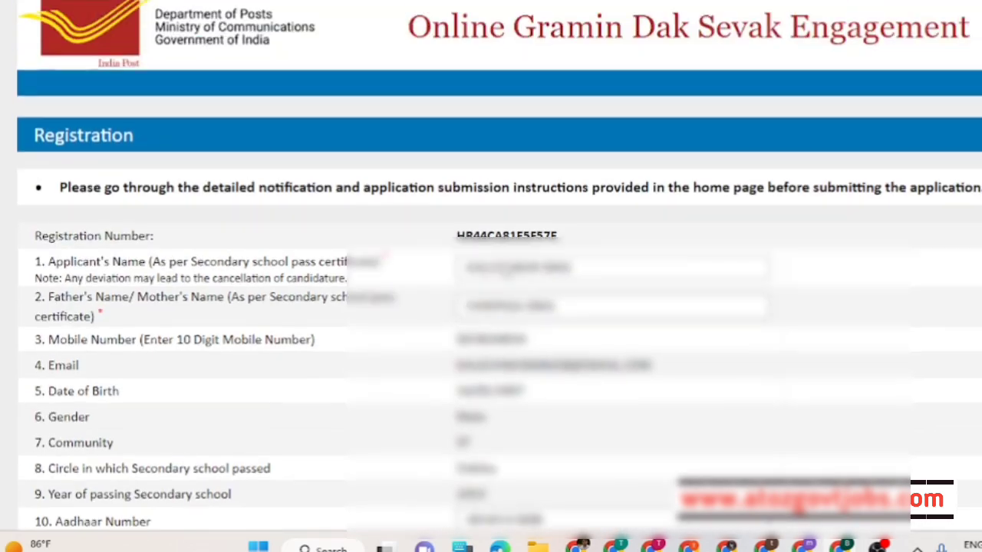
{"action": "scroll", "coordinate": [507, 269], "scroll_direction": "down", "scroll_amount": 3}
{"action": "scroll", "coordinate": [504, 269], "scroll_direction": "down", "scroll_amount": 5}
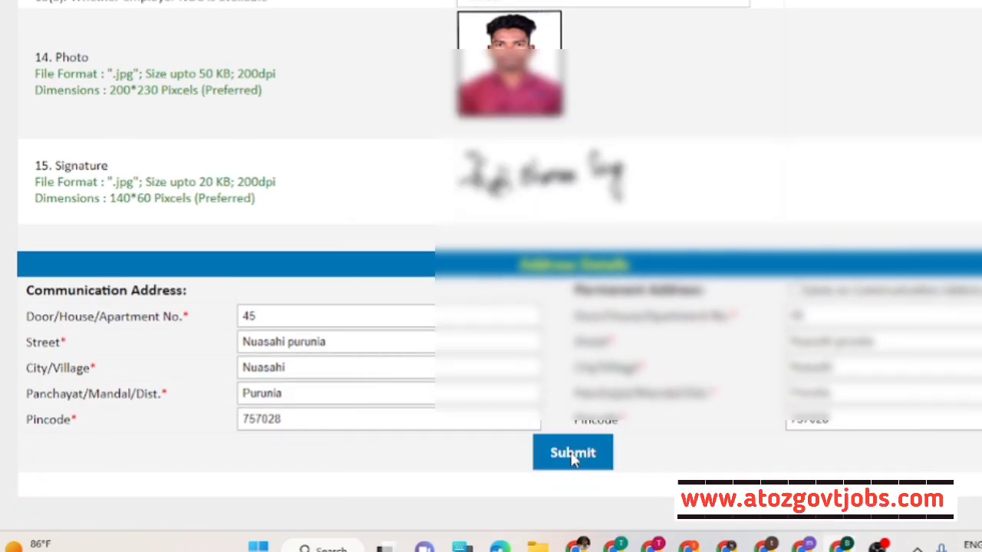
- Submit the registration form to bring up the Registration Details summary
{"action": "left_click", "coordinate": [572, 452]}
{"action": "scroll", "coordinate": [426, 236], "scroll_direction": "up", "scroll_amount": 5}
{"action": "scroll", "coordinate": [426, 235], "scroll_direction": "down", "scroll_amount": 4}
{"action": "scroll", "coordinate": [426, 235], "scroll_direction": "down", "scroll_amount": 2}
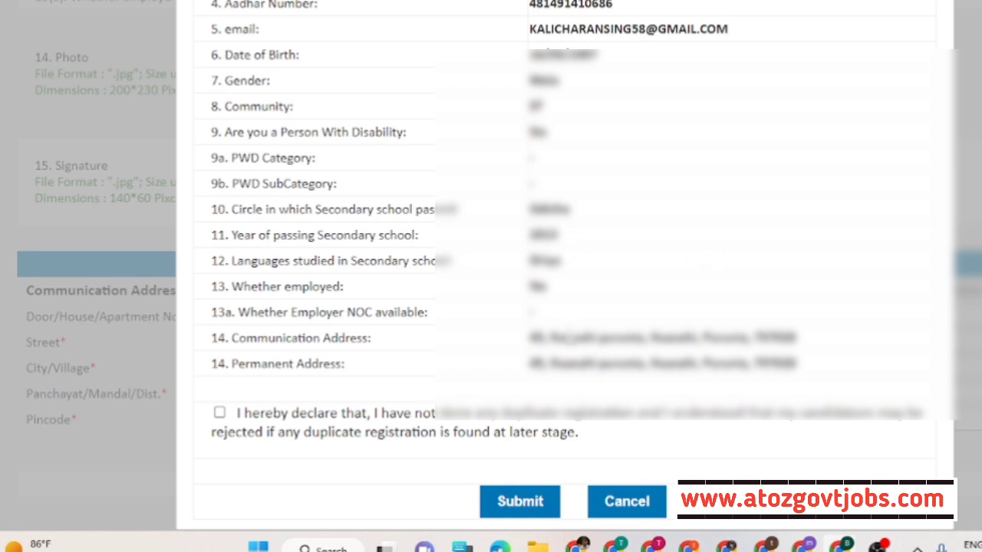
- Accept the no-duplicate-registration declaration, submit the corrections and print the Edit/Correction summary
{"action": "left_click", "coordinate": [220, 413]}
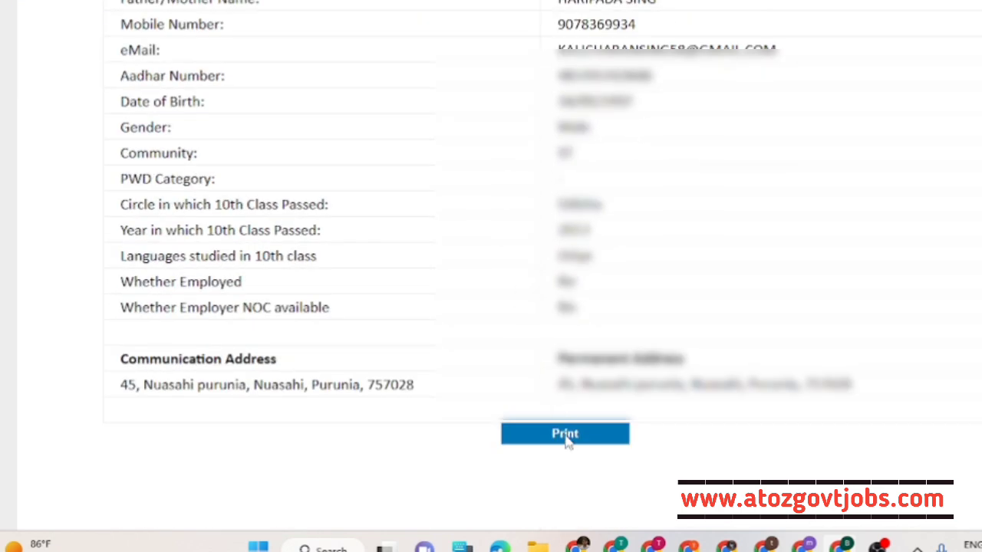
{"action": "scroll", "coordinate": [560, 414], "scroll_direction": "up", "scroll_amount": 4}
{"action": "scroll", "coordinate": [552, 387], "scroll_direction": "down", "scroll_amount": 4}
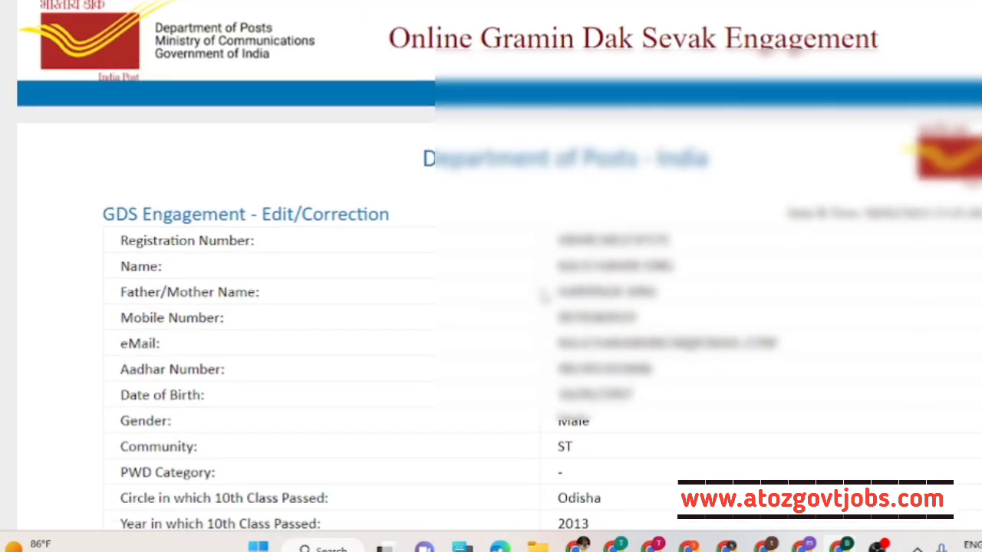
{"action": "scroll", "coordinate": [537, 292], "scroll_direction": "up", "scroll_amount": 4}
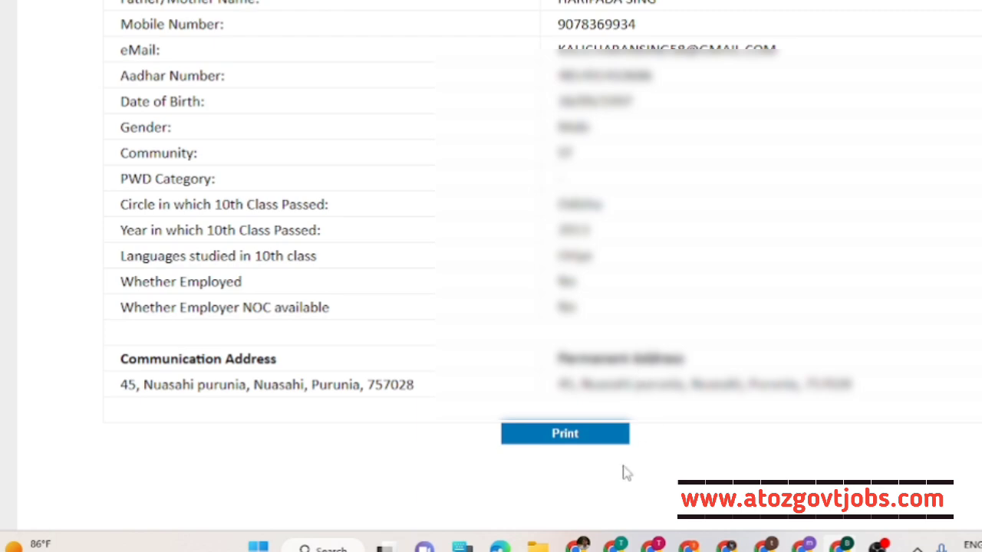
{"action": "left_click", "coordinate": [576, 438]}
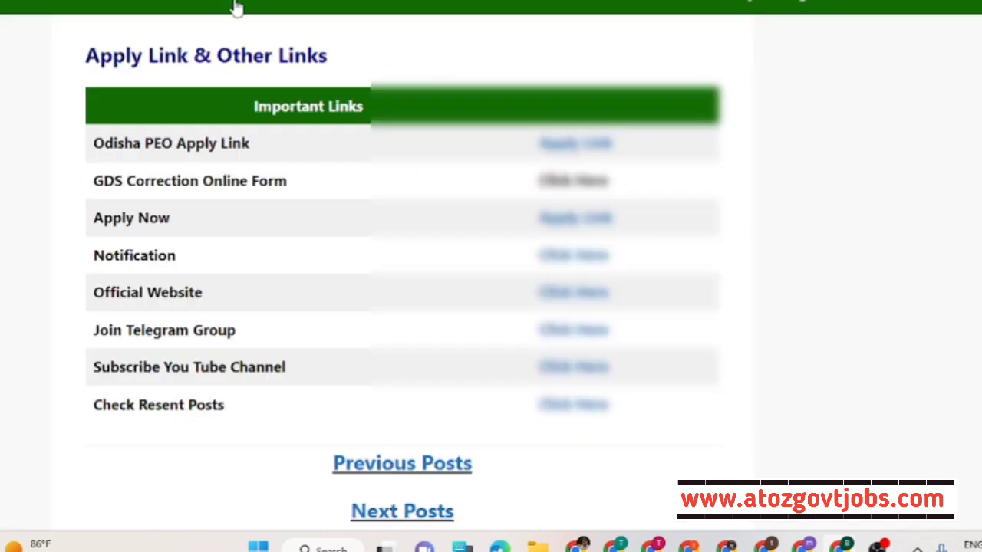
{"action": "scroll", "coordinate": [397, 160], "scroll_direction": "up", "scroll_amount": 15}
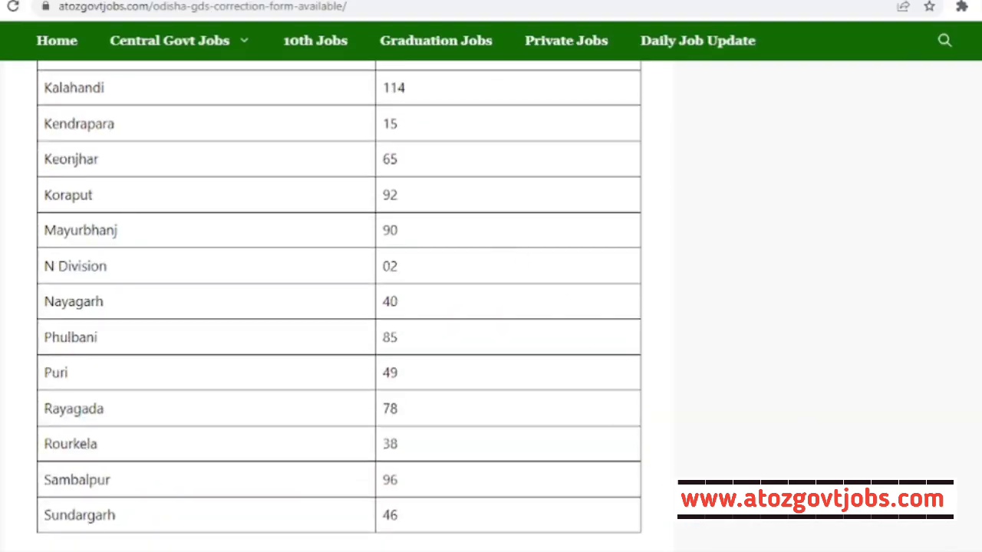
{"action": "scroll", "coordinate": [263, 271], "scroll_direction": "up", "scroll_amount": 10}
{"action": "scroll", "coordinate": [263, 272], "scroll_direction": "up", "scroll_amount": 15}
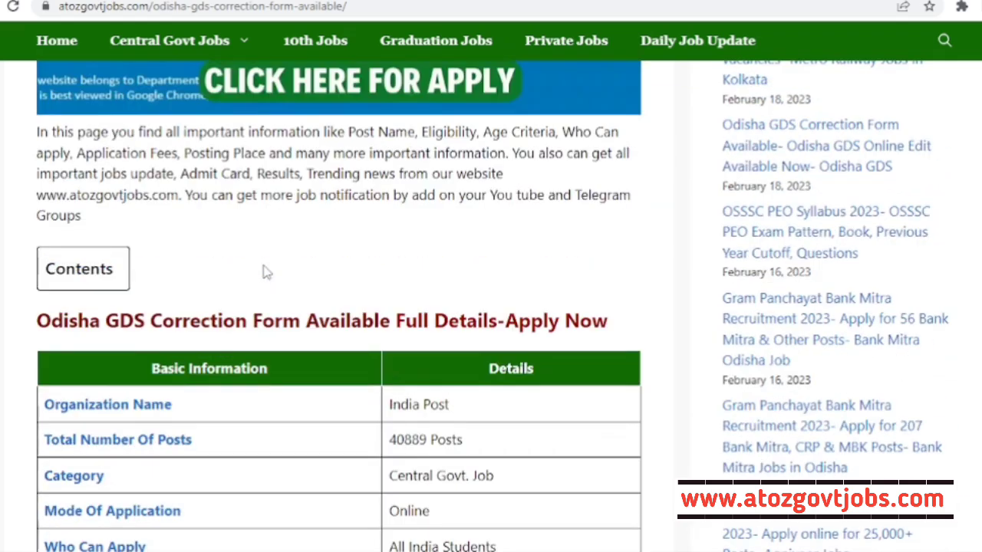
{"action": "scroll", "coordinate": [263, 271], "scroll_direction": "up", "scroll_amount": 8}
{"action": "scroll", "coordinate": [263, 272], "scroll_direction": "down", "scroll_amount": 3}
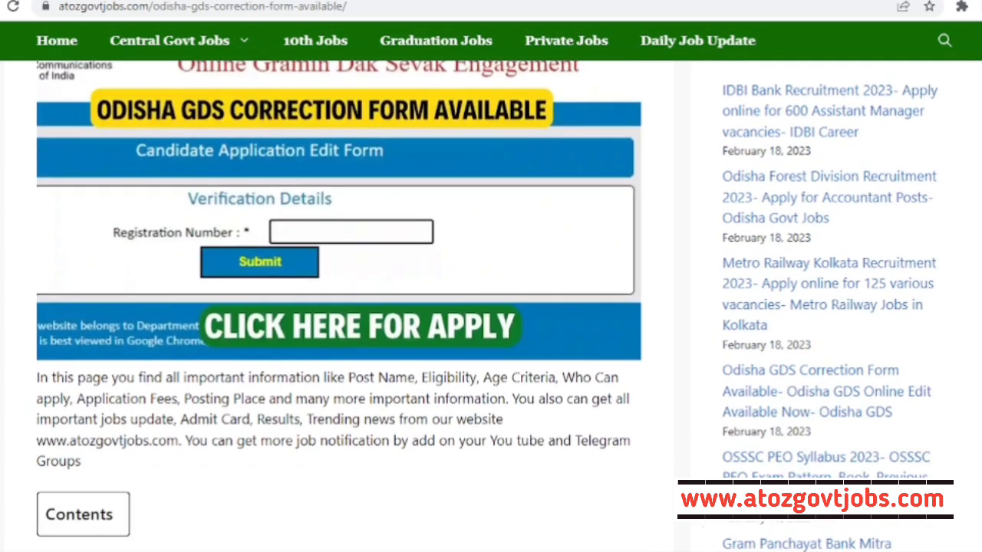
{"action": "scroll", "coordinate": [367, 290], "scroll_direction": "up", "scroll_amount": 3}
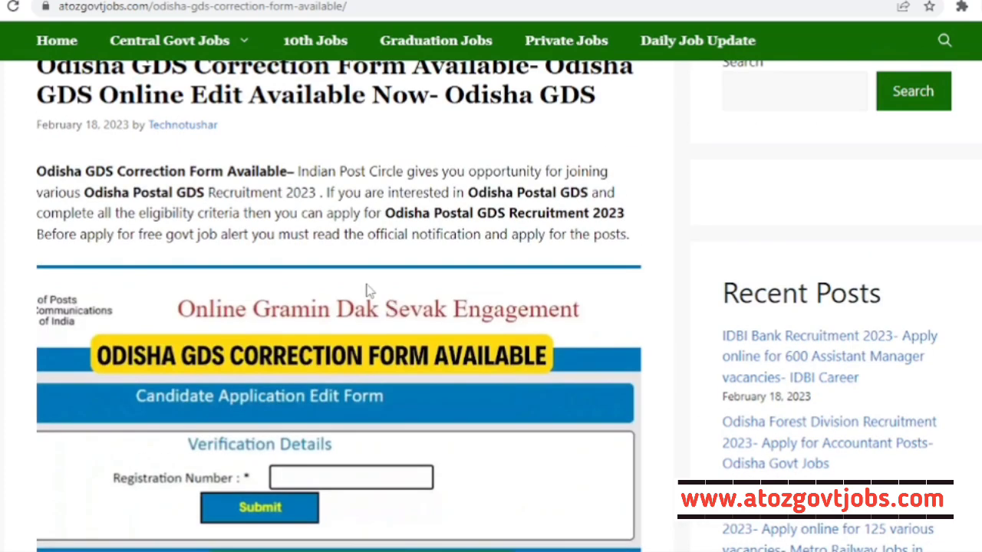
{"action": "scroll", "coordinate": [351, 274], "scroll_direction": "down", "scroll_amount": 3}
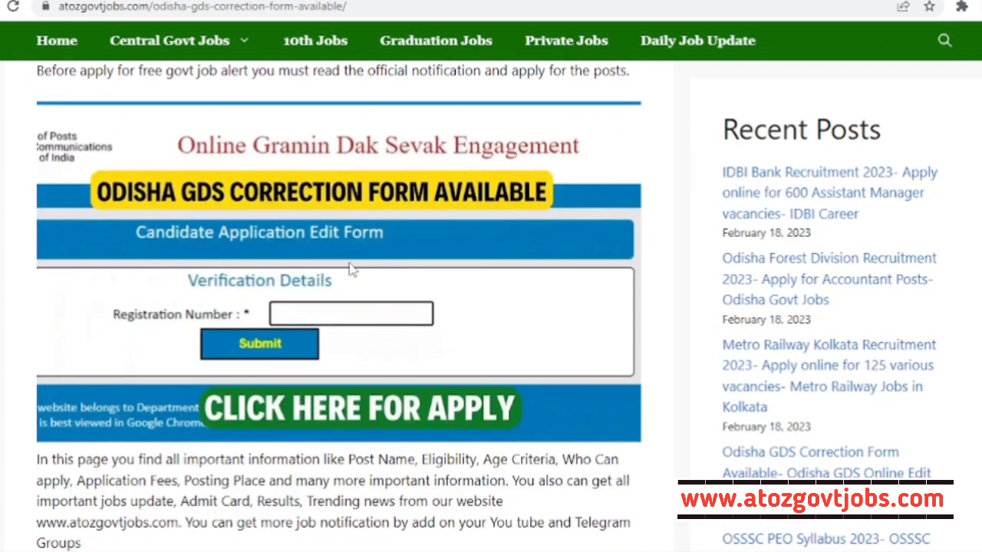
{"action": "scroll", "coordinate": [510, 264], "scroll_direction": "up", "scroll_amount": 1}
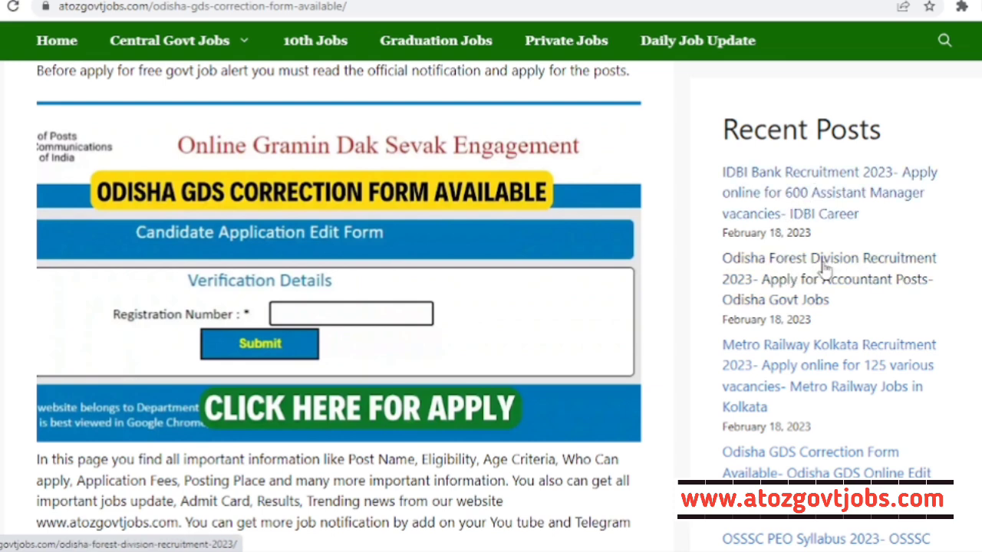
{"action": "scroll", "coordinate": [794, 234], "scroll_direction": "down", "scroll_amount": 1}
{"action": "scroll", "coordinate": [798, 284], "scroll_direction": "down", "scroll_amount": 1}
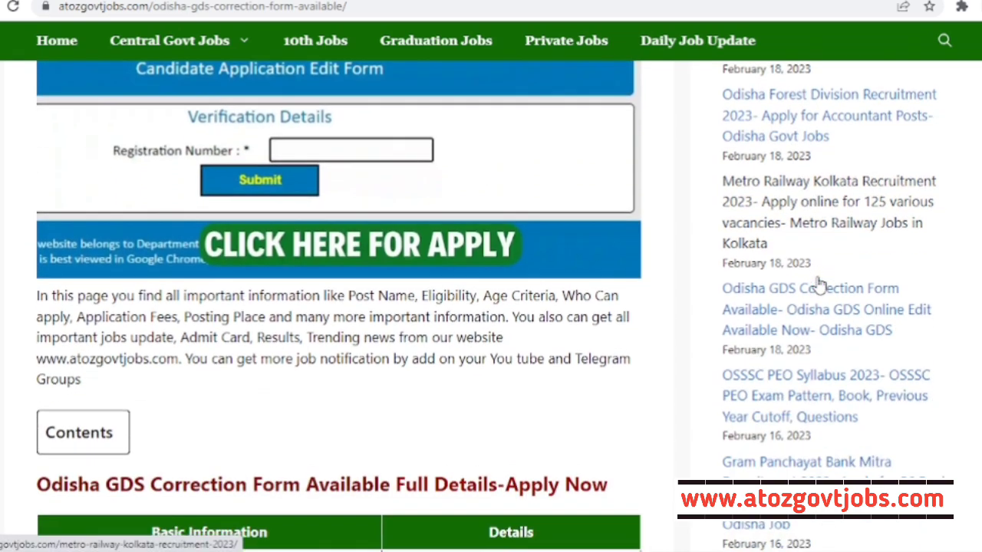
{"action": "scroll", "coordinate": [786, 222], "scroll_direction": "up", "scroll_amount": 1}
{"action": "scroll", "coordinate": [787, 284], "scroll_direction": "down", "scroll_amount": 1}
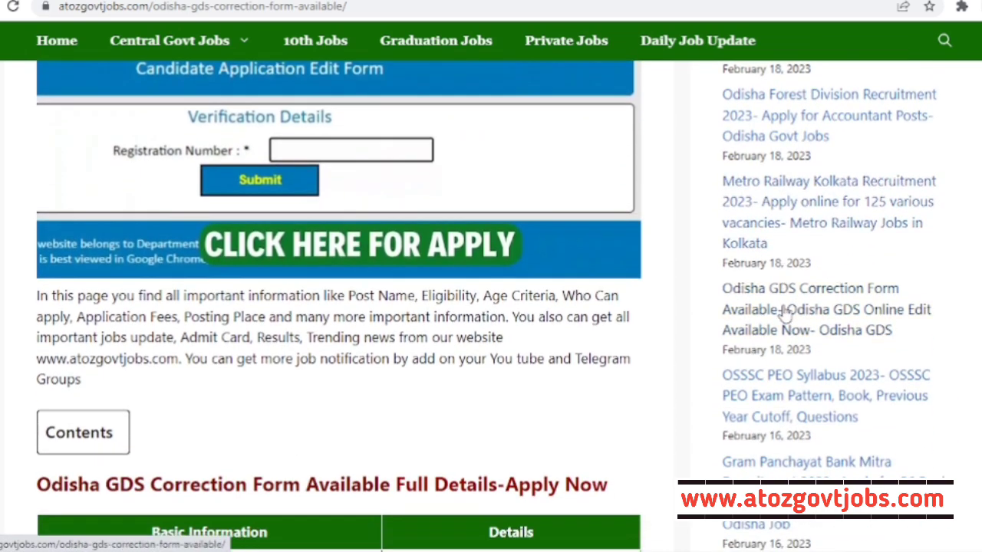
{"action": "scroll", "coordinate": [790, 337], "scroll_direction": "down", "scroll_amount": 2}
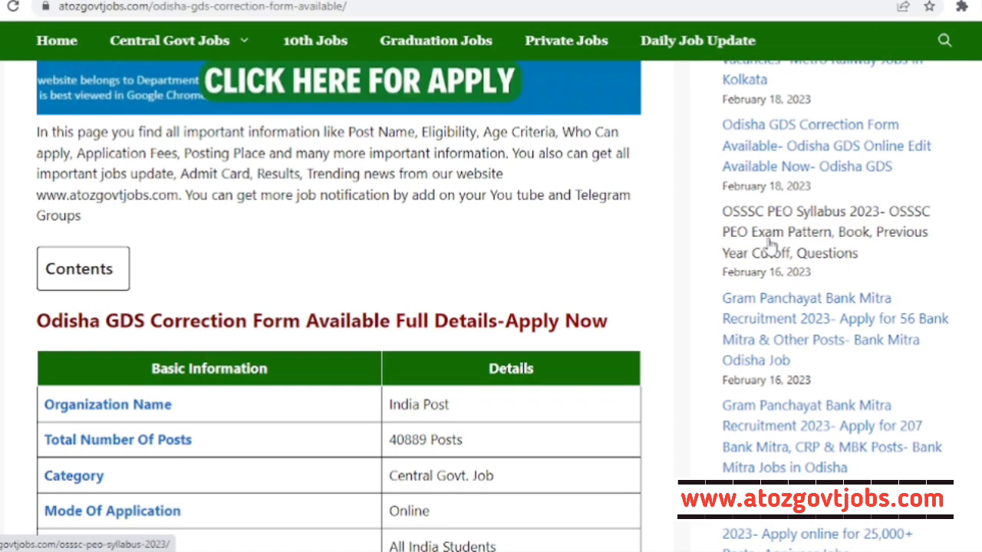
{"action": "scroll", "coordinate": [771, 244], "scroll_direction": "down", "scroll_amount": 1}
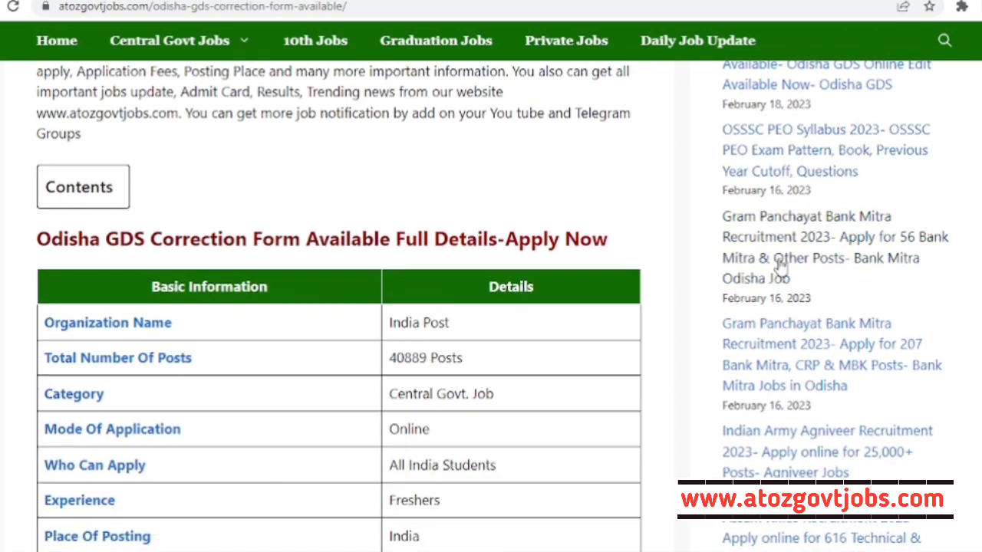
{"action": "scroll", "coordinate": [779, 260], "scroll_direction": "down", "scroll_amount": 3}
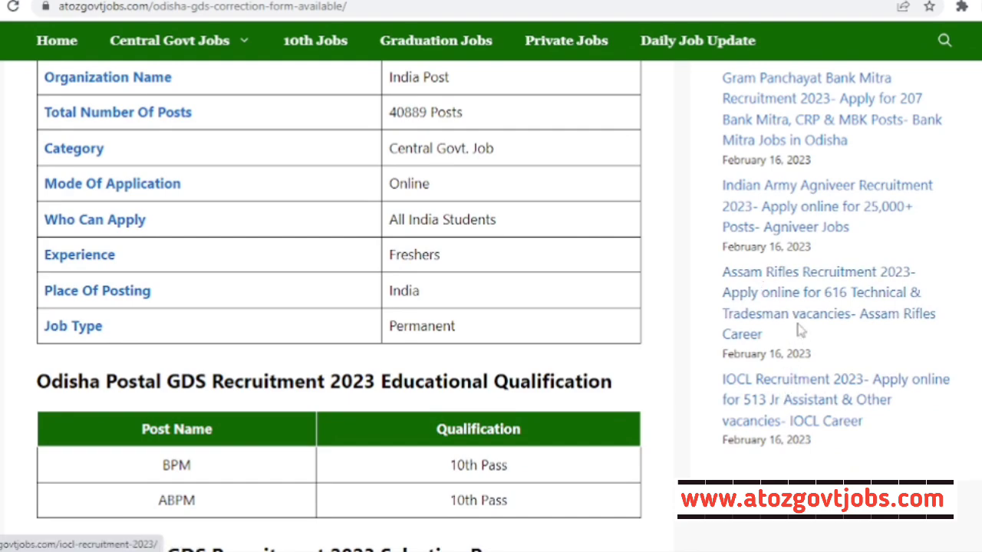
{"action": "scroll", "coordinate": [798, 326], "scroll_direction": "up", "scroll_amount": 5}
{"action": "scroll", "coordinate": [798, 326], "scroll_direction": "up", "scroll_amount": 5}
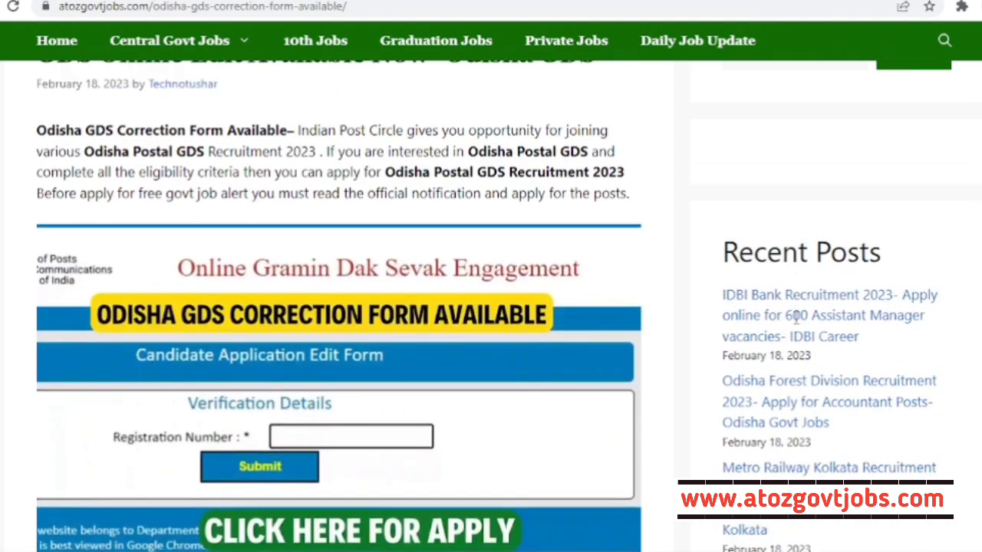
{"action": "scroll", "coordinate": [765, 322], "scroll_direction": "down", "scroll_amount": 2}
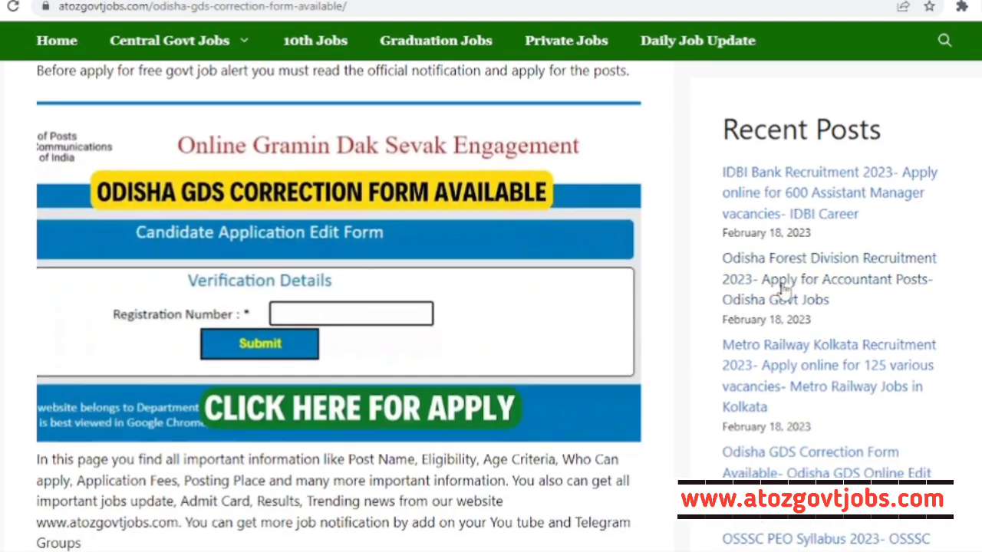
- Open the IDBI Bank Recruitment 2023 post from Recent Posts and scroll down to its links
{"action": "left_click", "coordinate": [786, 204]}
{"action": "scroll", "coordinate": [395, 270], "scroll_direction": "down", "scroll_amount": 8}
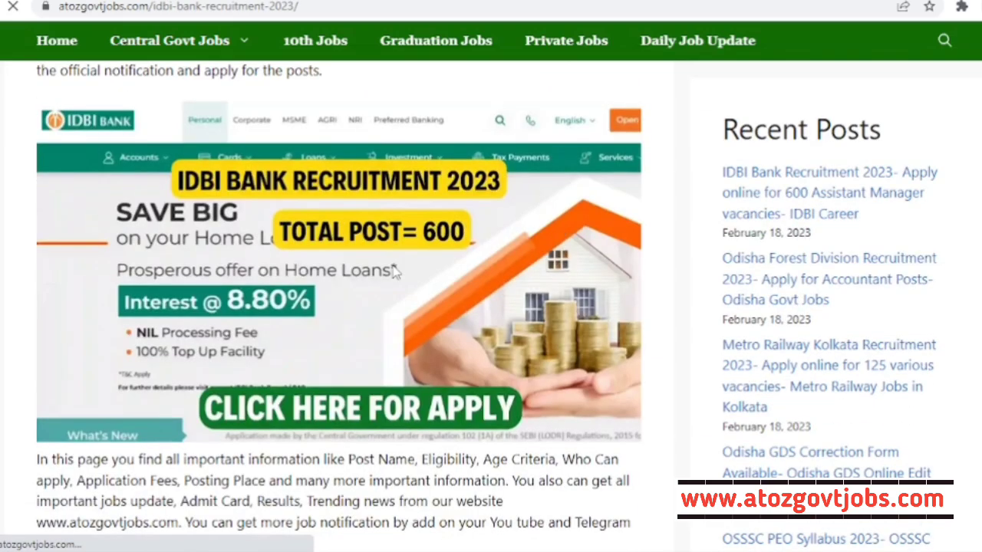
{"action": "scroll", "coordinate": [395, 270], "scroll_direction": "down", "scroll_amount": 20}
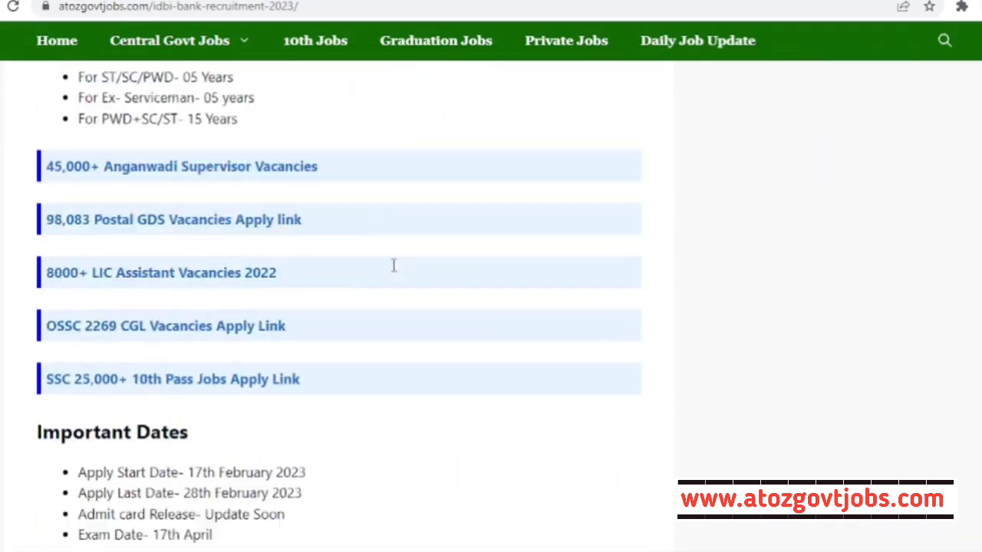
{"action": "scroll", "coordinate": [223, 237], "scroll_direction": "down", "scroll_amount": 15}
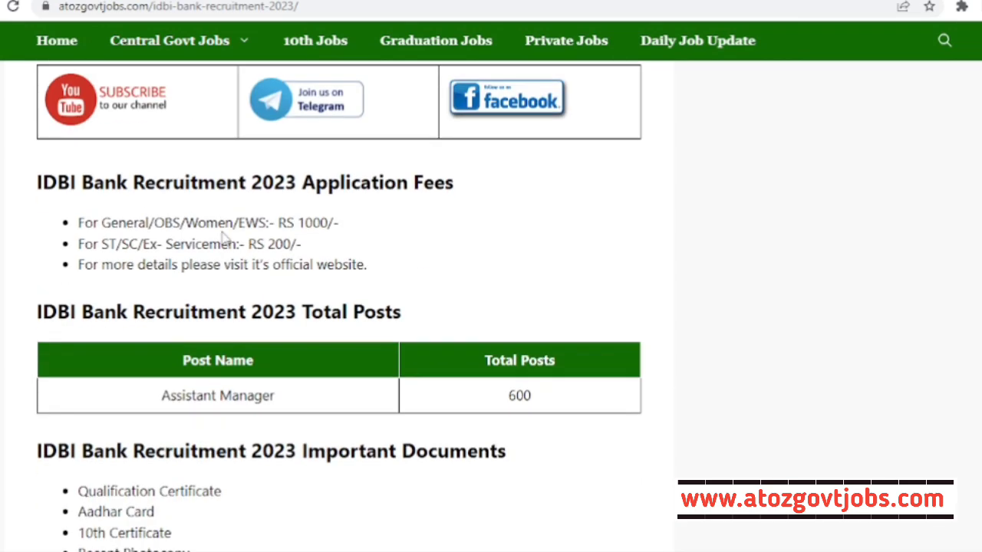
{"action": "scroll", "coordinate": [278, 240], "scroll_direction": "down", "scroll_amount": 3}
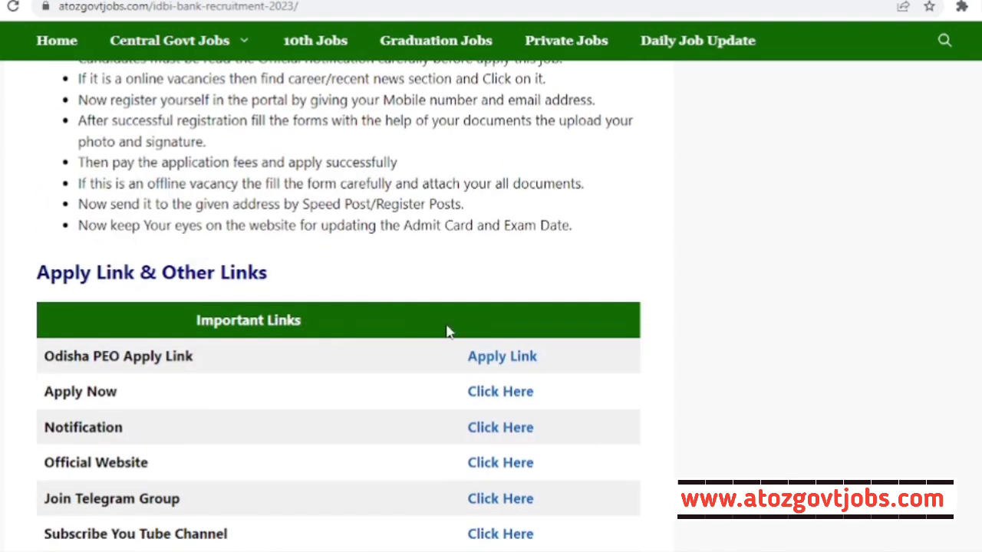
- Open the official IDBI Bank recruitment notification PDF and look through it
{"action": "left_click", "coordinate": [504, 430]}
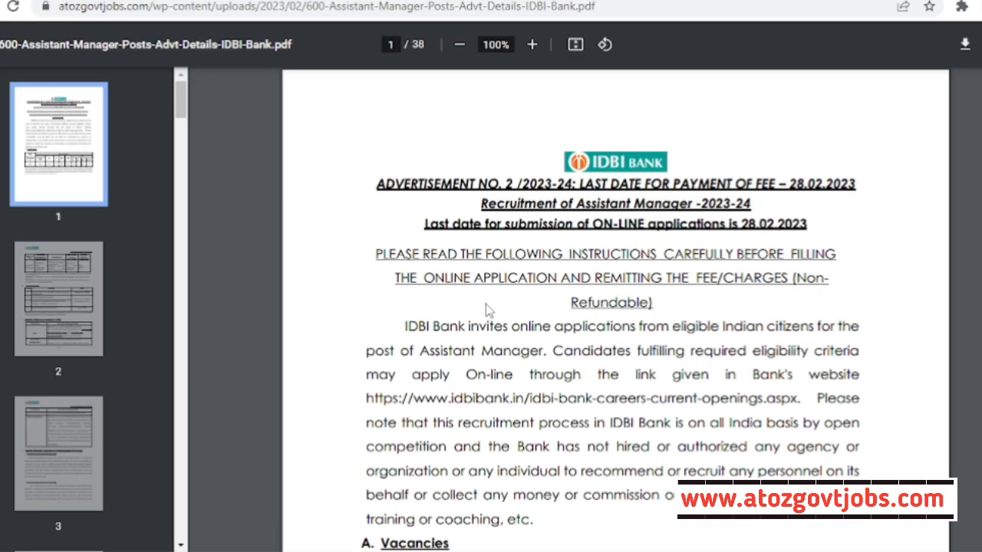
{"action": "scroll", "coordinate": [573, 304], "scroll_direction": "down", "scroll_amount": 10}
{"action": "scroll", "coordinate": [573, 307], "scroll_direction": "down", "scroll_amount": 10}
{"action": "scroll", "coordinate": [573, 311], "scroll_direction": "up", "scroll_amount": 8}
- Return to the IDBI Bank post and review its Full Details table for 600 Assistant Manager vacancies
{"action": "left_click", "coordinate": [78, 3]}
{"action": "scroll", "coordinate": [721, 257], "scroll_direction": "up", "scroll_amount": 20}
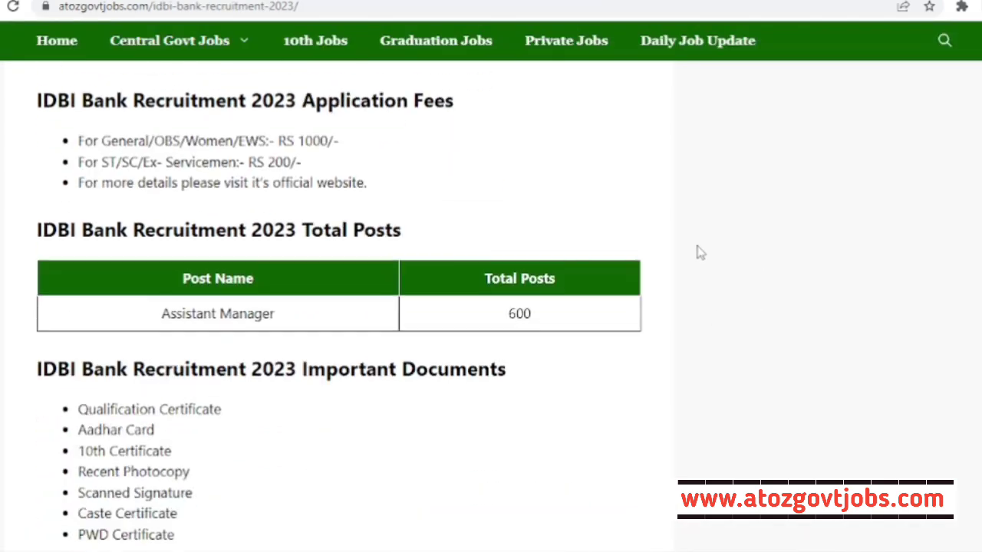
{"action": "scroll", "coordinate": [696, 253], "scroll_direction": "up", "scroll_amount": 10}
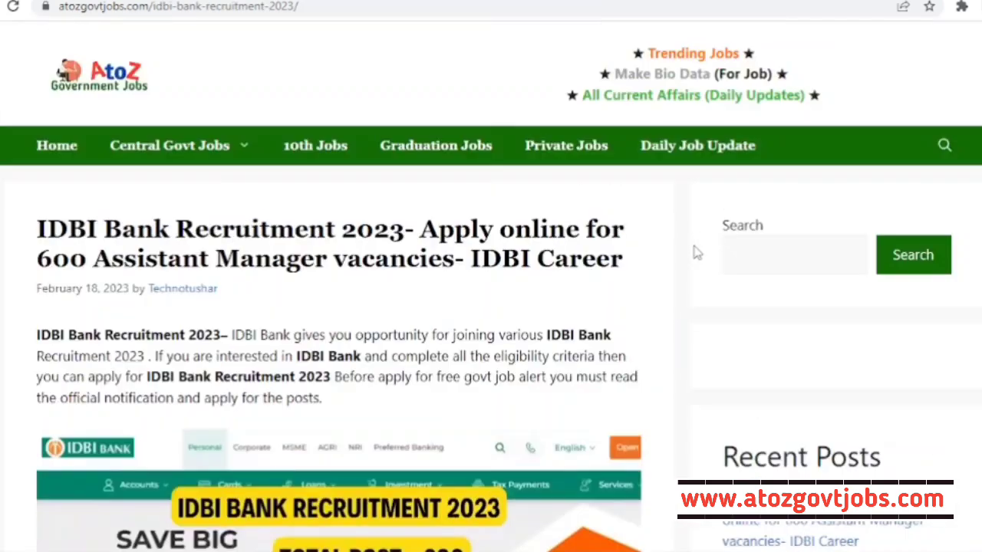
{"action": "scroll", "coordinate": [475, 268], "scroll_direction": "down", "scroll_amount": 4}
{"action": "scroll", "coordinate": [475, 269], "scroll_direction": "up", "scroll_amount": 4}
{"action": "scroll", "coordinate": [474, 268], "scroll_direction": "down", "scroll_amount": 2}
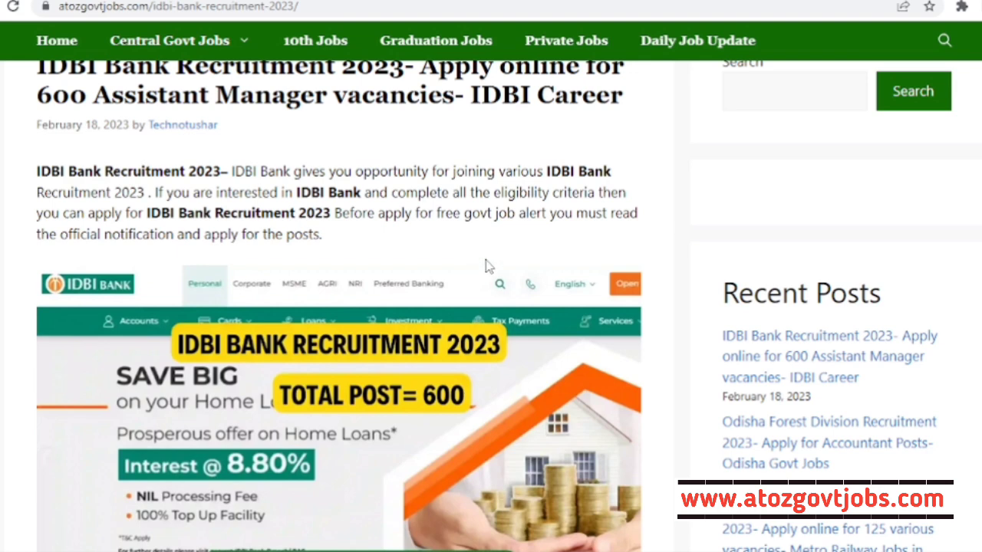
{"action": "scroll", "coordinate": [486, 266], "scroll_direction": "up", "scroll_amount": 1}
{"action": "scroll", "coordinate": [486, 266], "scroll_direction": "down", "scroll_amount": 5}
{"action": "scroll", "coordinate": [338, 307], "scroll_direction": "down", "scroll_amount": 5}
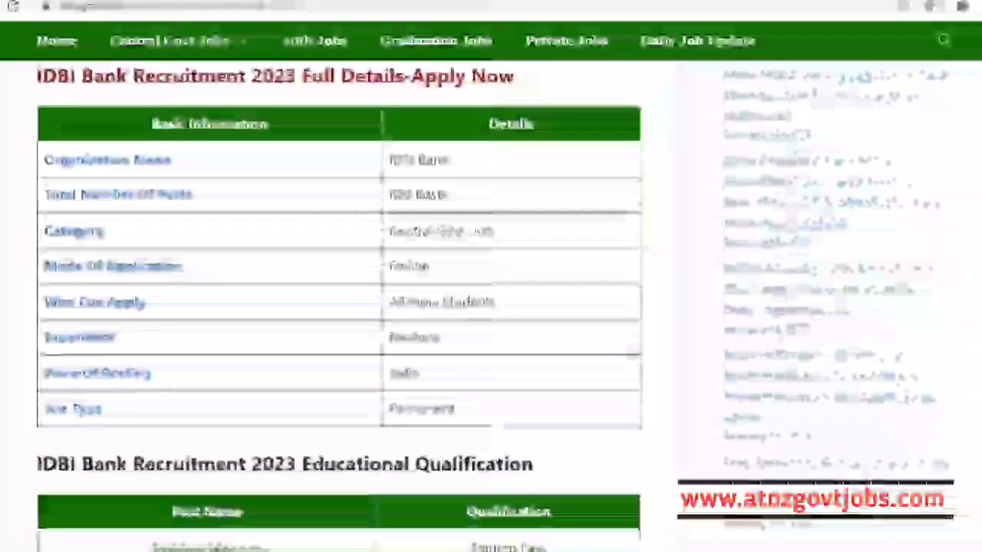